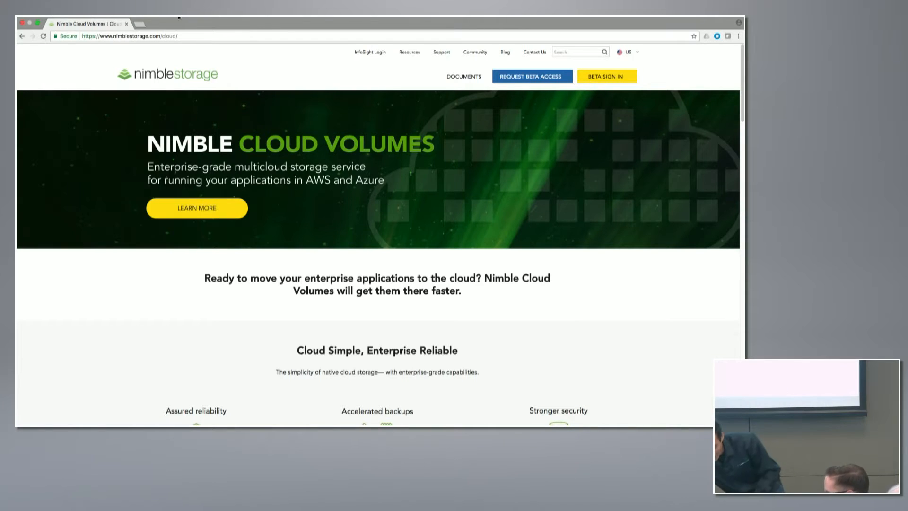
- Sign in to the Nimble Cloud Volumes beta with the account email and password
click(620, 77)
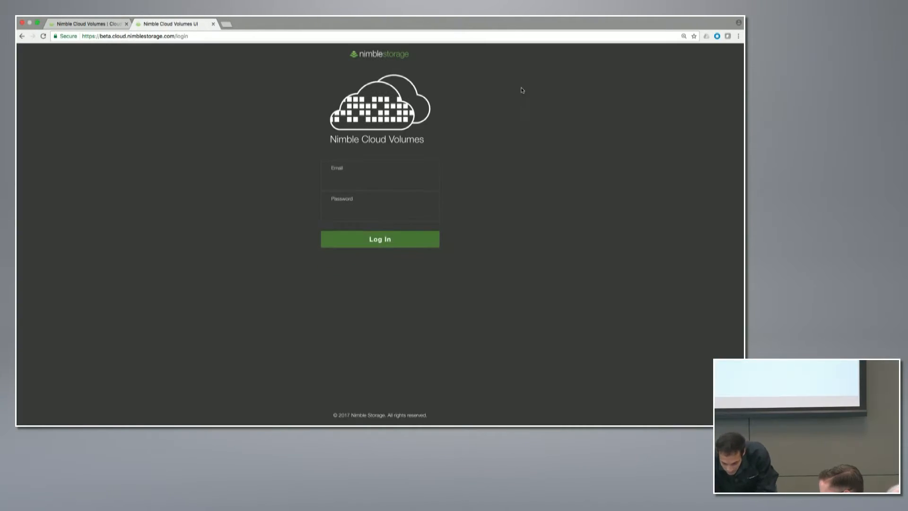
click(405, 172)
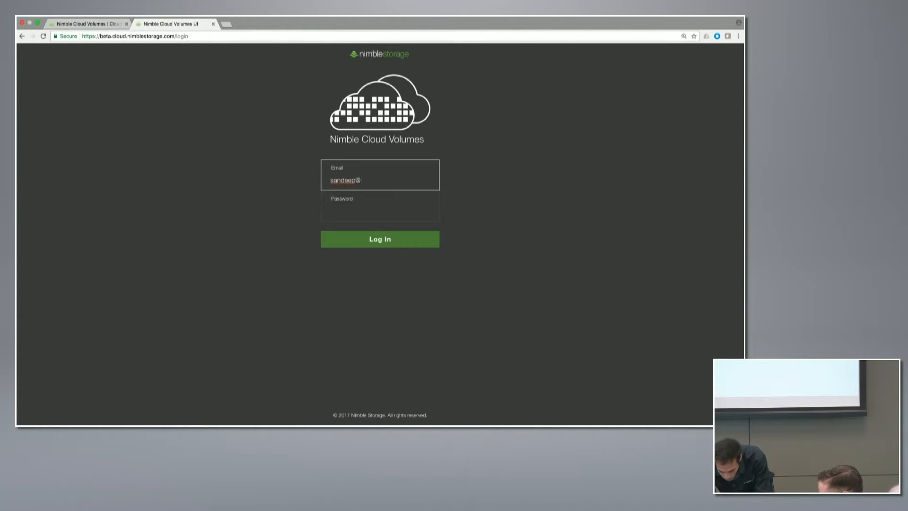
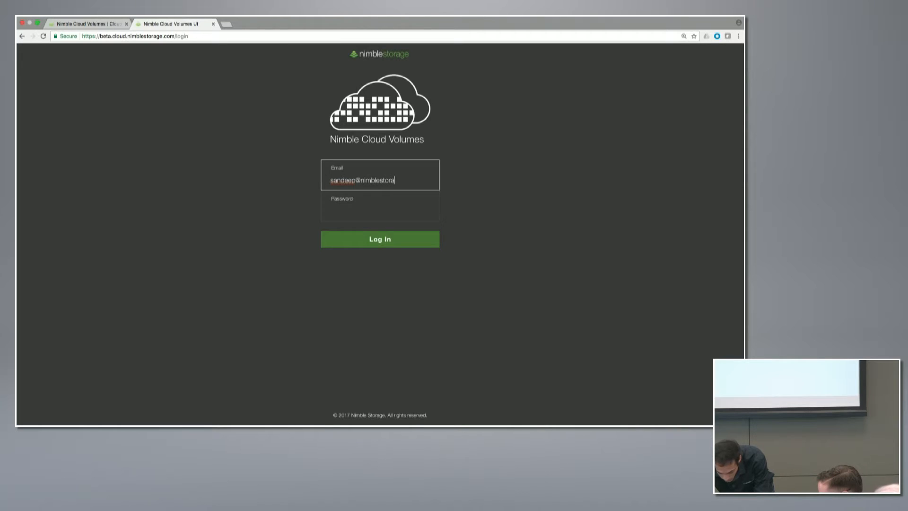
key(Tab)
text(*****)
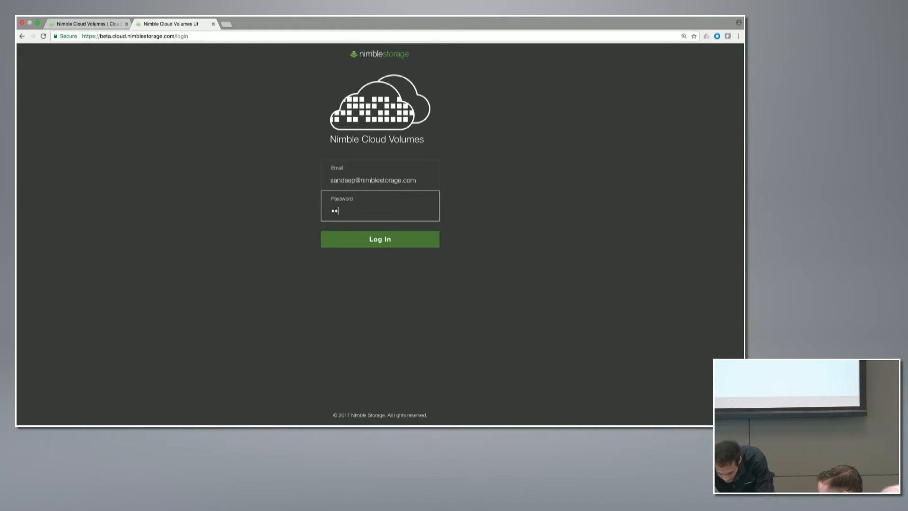
text(***)
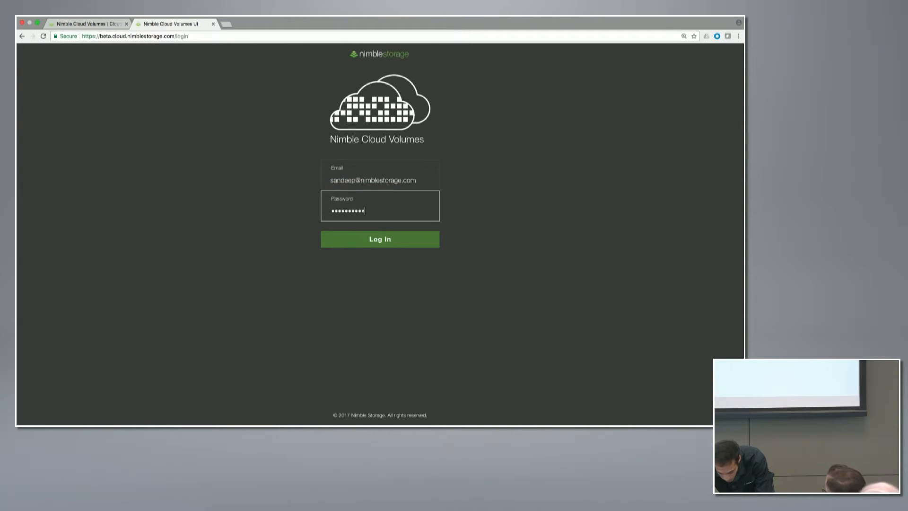
key(Return)
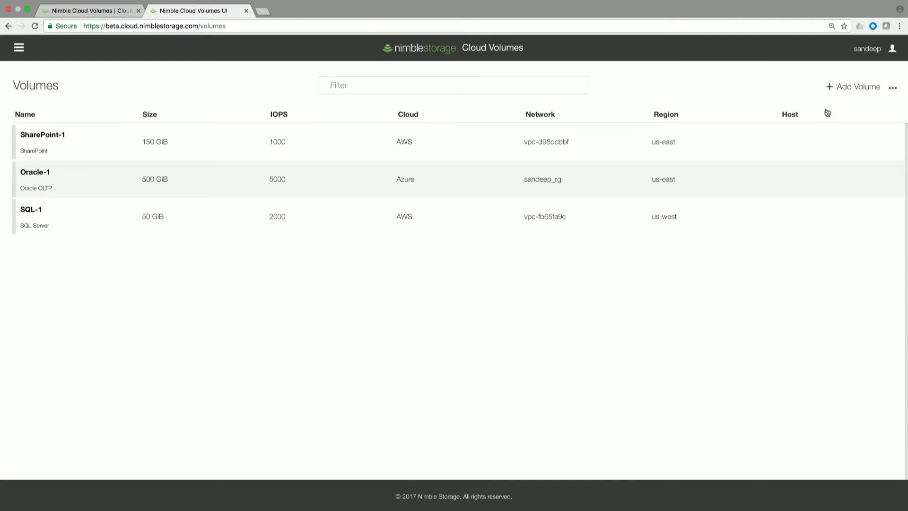
- Begin a new volume on Microsoft Azure, region eastus, enter the resource group name, and continue
click(838, 91)
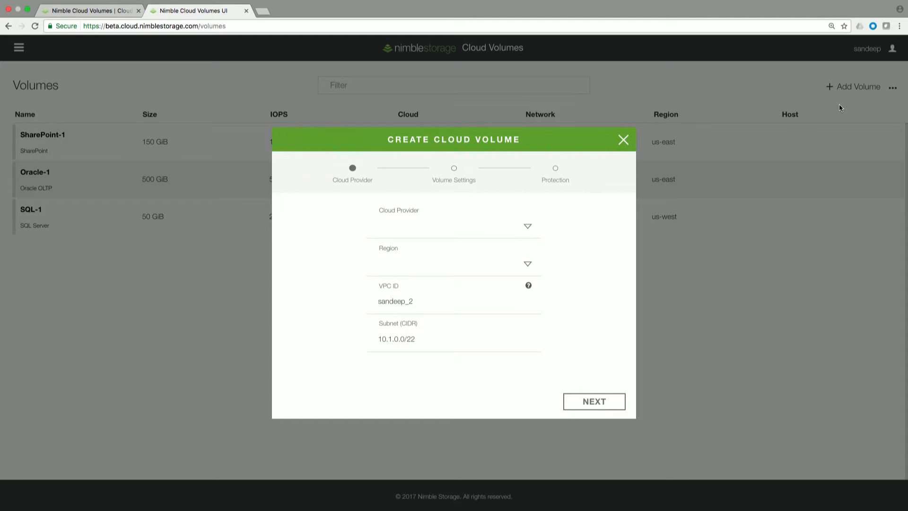
click(528, 229)
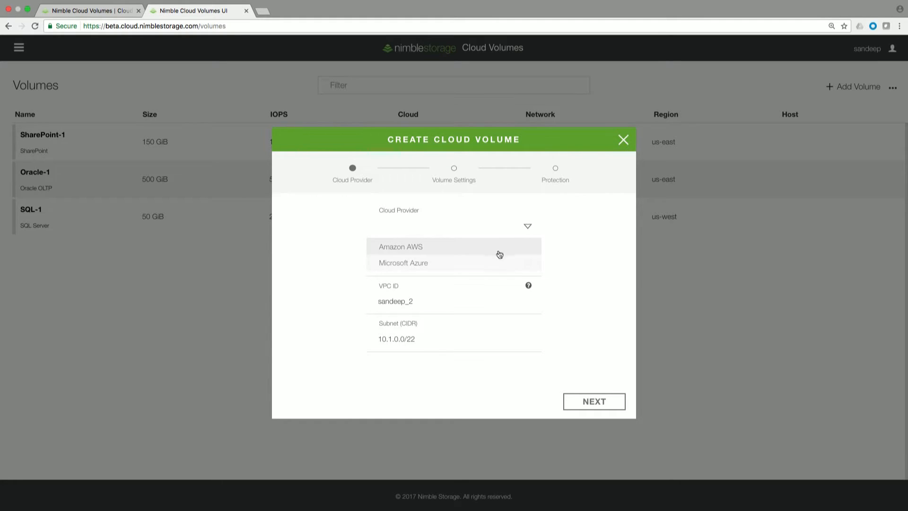
click(495, 269)
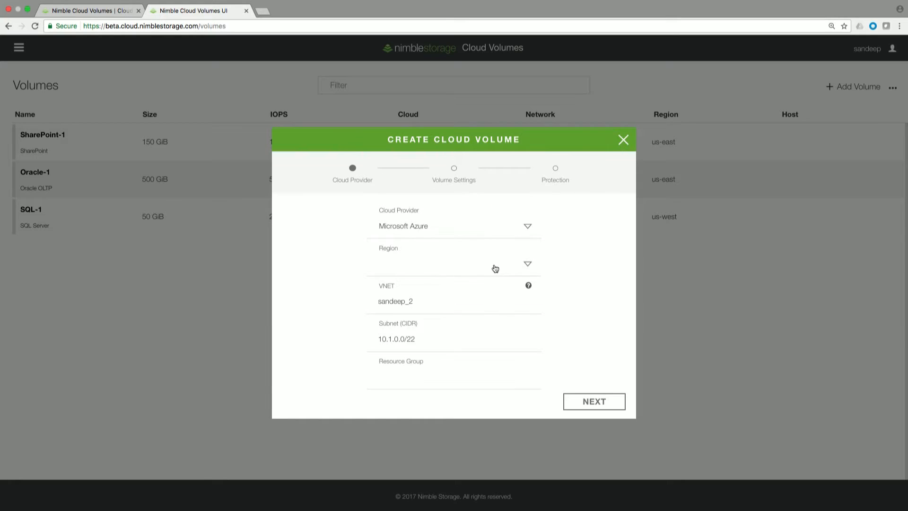
click(529, 268)
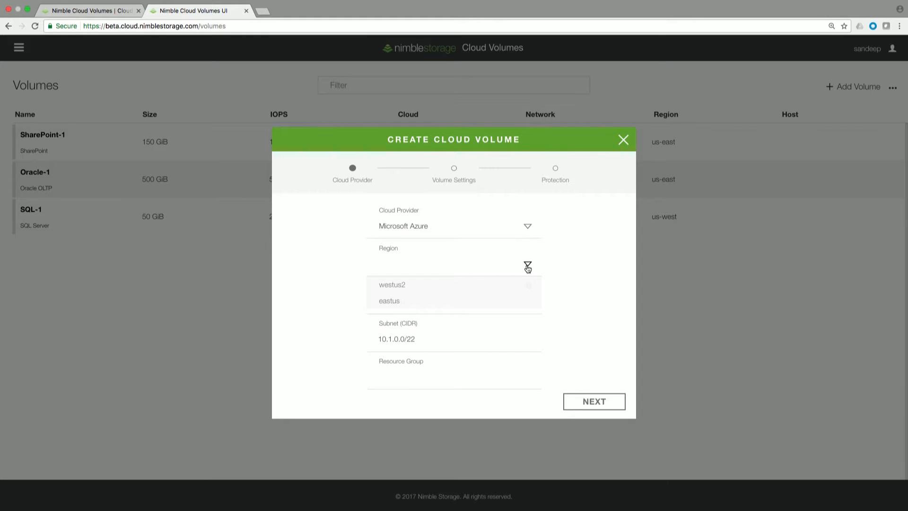
click(401, 305)
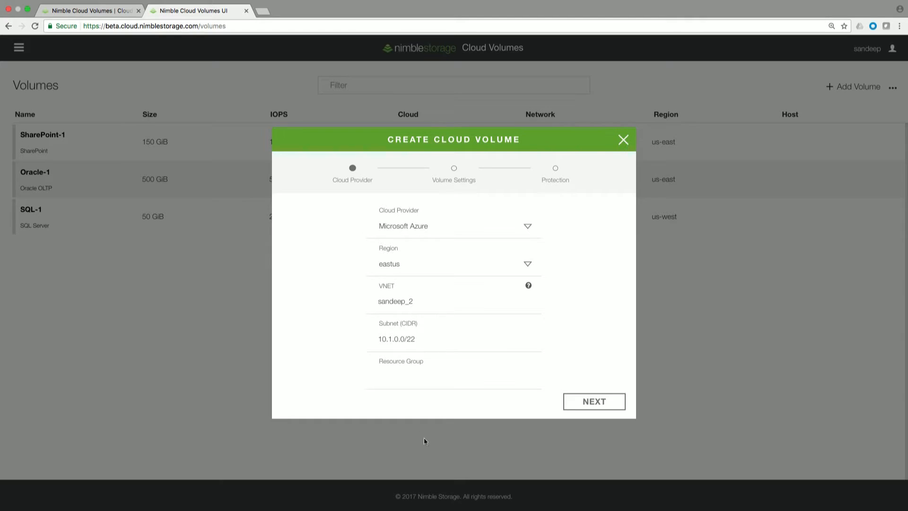
click(409, 380)
text(sandeep_rg)
click(584, 409)
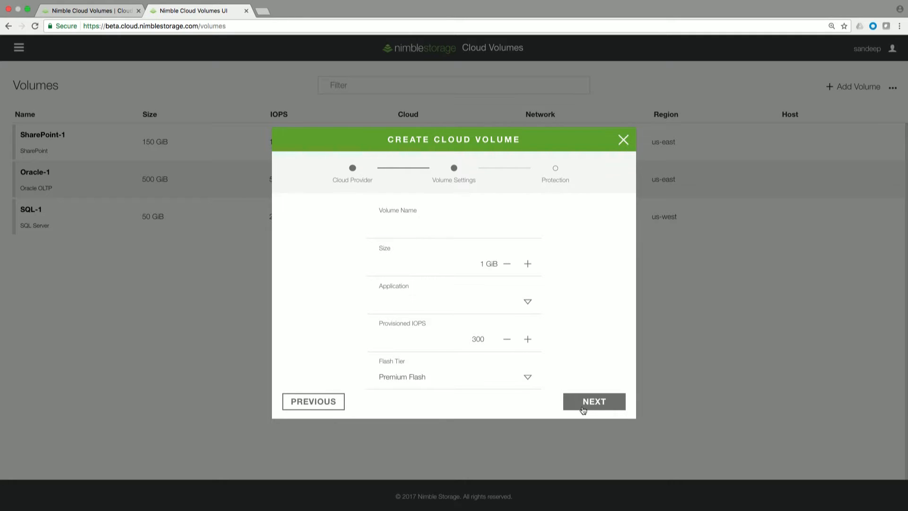
- Name the volume SFDDemo0309-01, size it 100 GiB, and pick Exchange 2010 data store
click(406, 226)
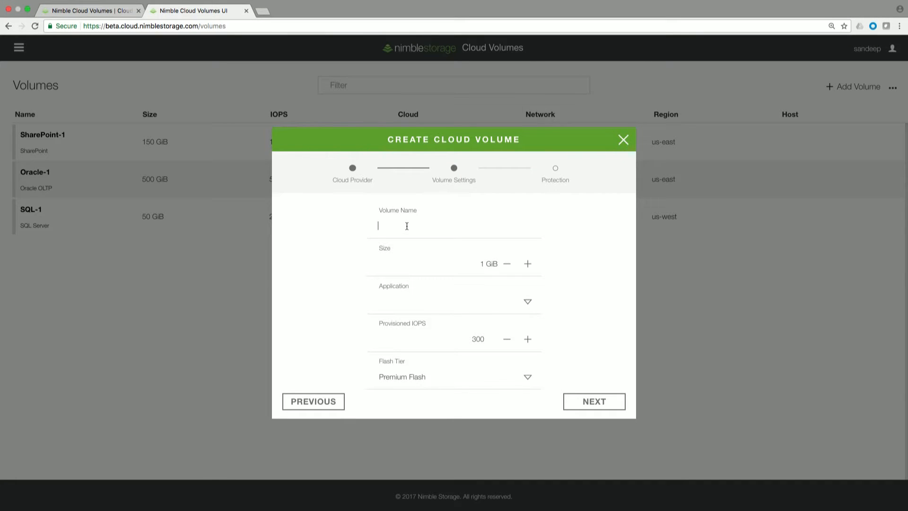
text(SFDDemo0309-01)
click(483, 265)
text(00)
click(528, 304)
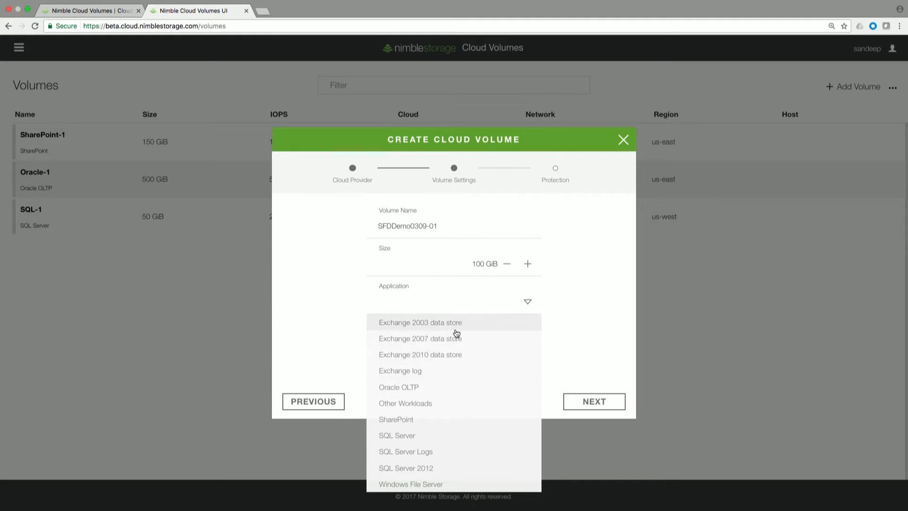
click(457, 357)
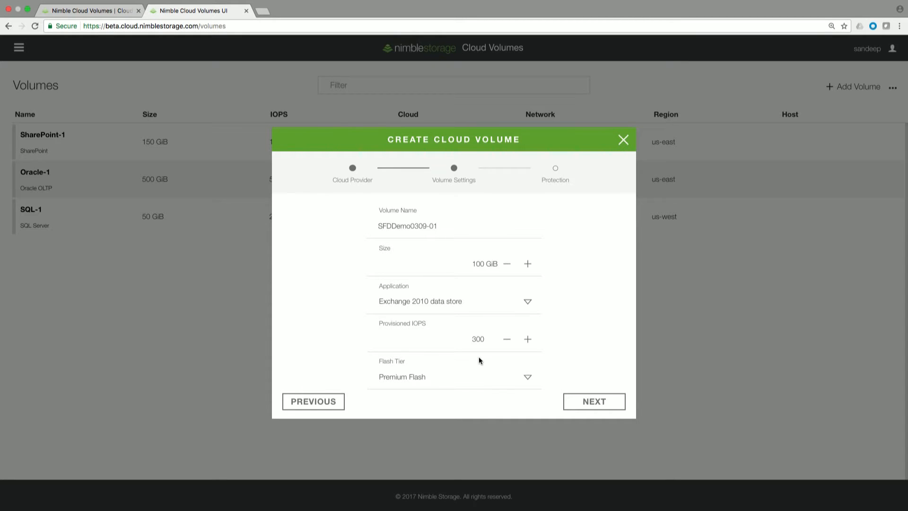
- Set provisioned IOPS to 3000, keep the Premium Flash tier, and proceed to Protection
click(476, 338)
text(0)
click(528, 378)
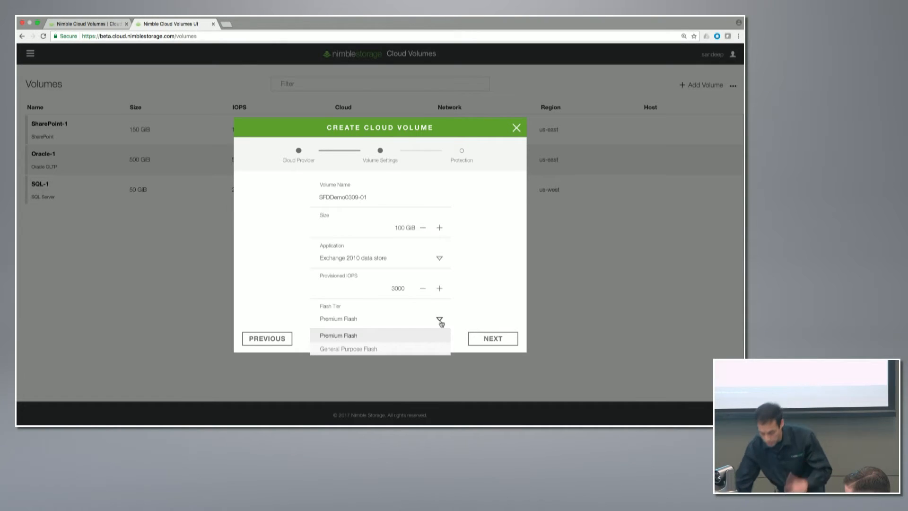
click(412, 338)
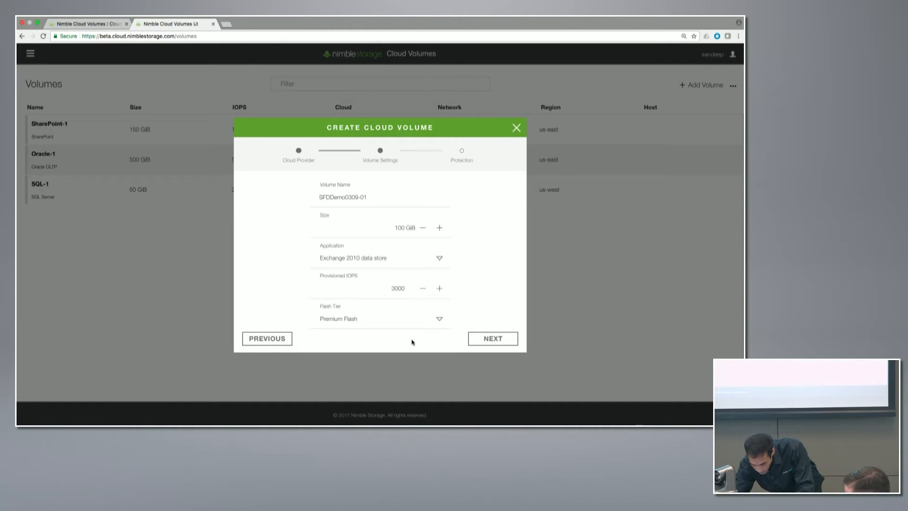
click(491, 340)
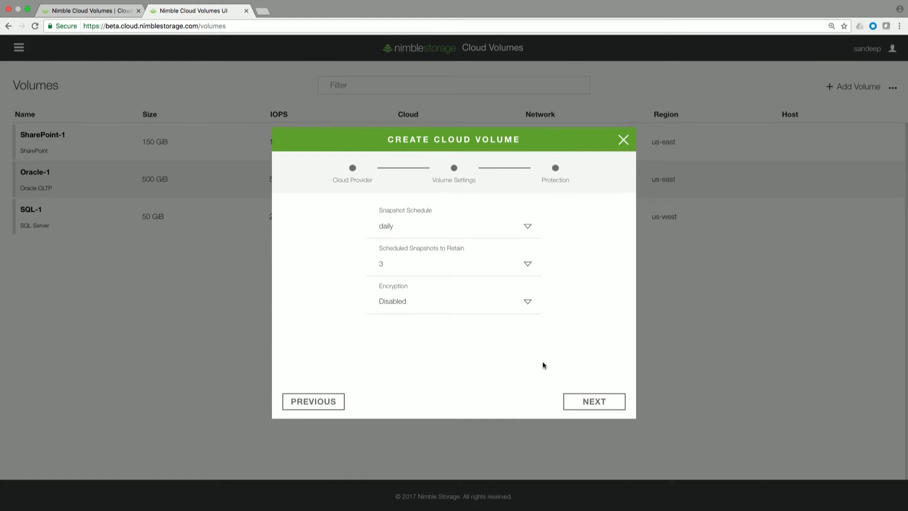
- Set the volume's Encryption option to Enabled
click(529, 303)
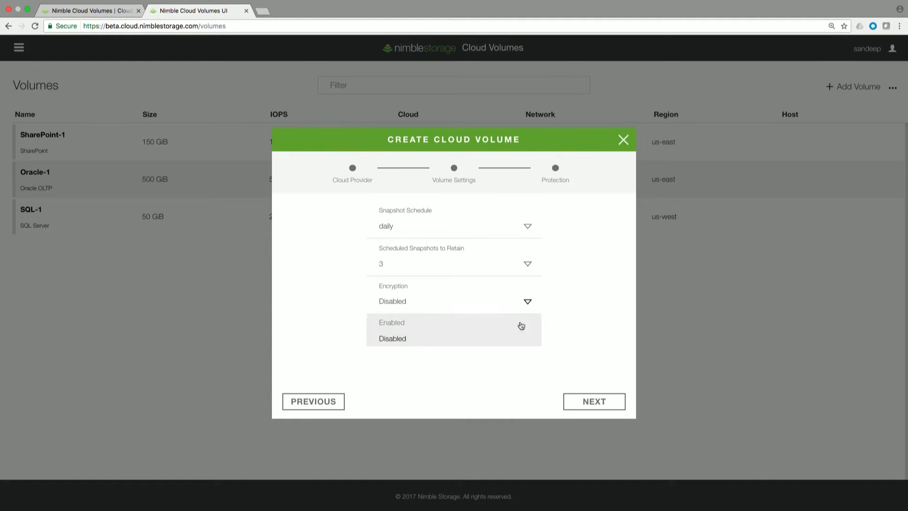
click(501, 317)
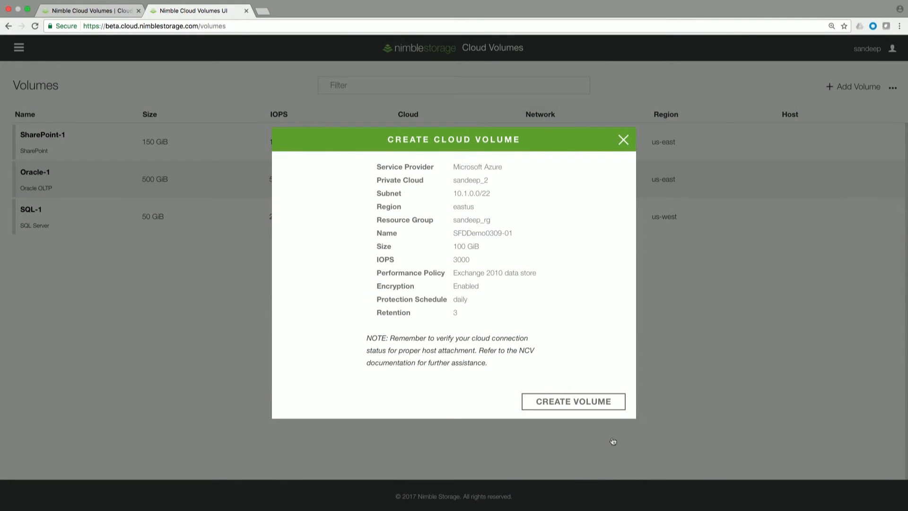
- Confirm the review summary to create volume SFDDemo0309-01
click(591, 404)
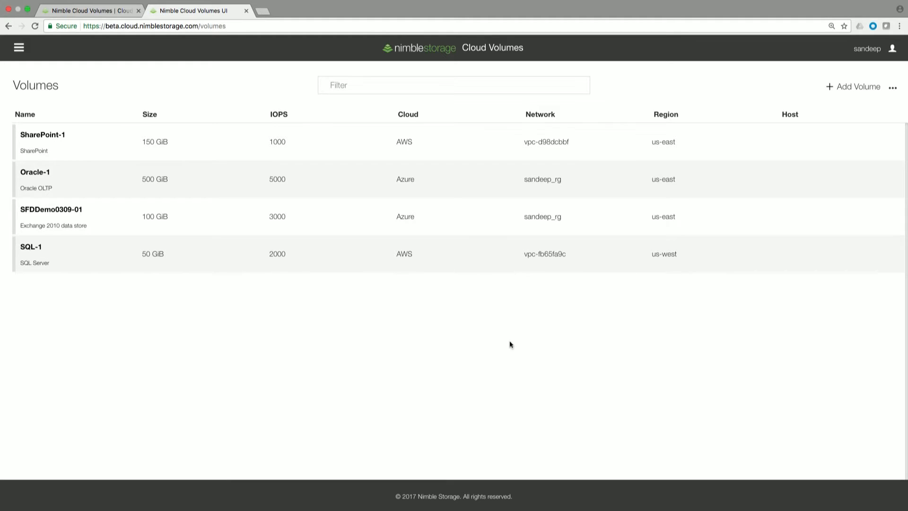
- Open the SFDDemo0309-01 row in the Volumes list to view its details
click(392, 210)
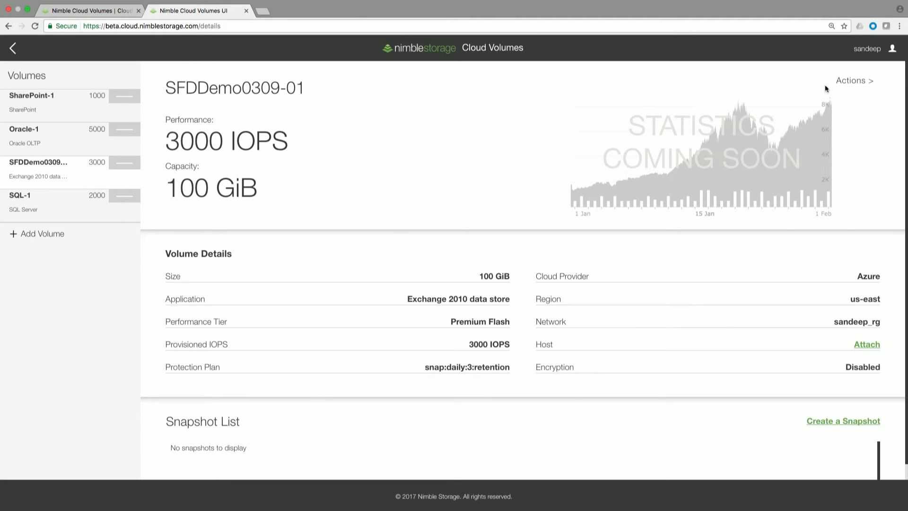
click(842, 90)
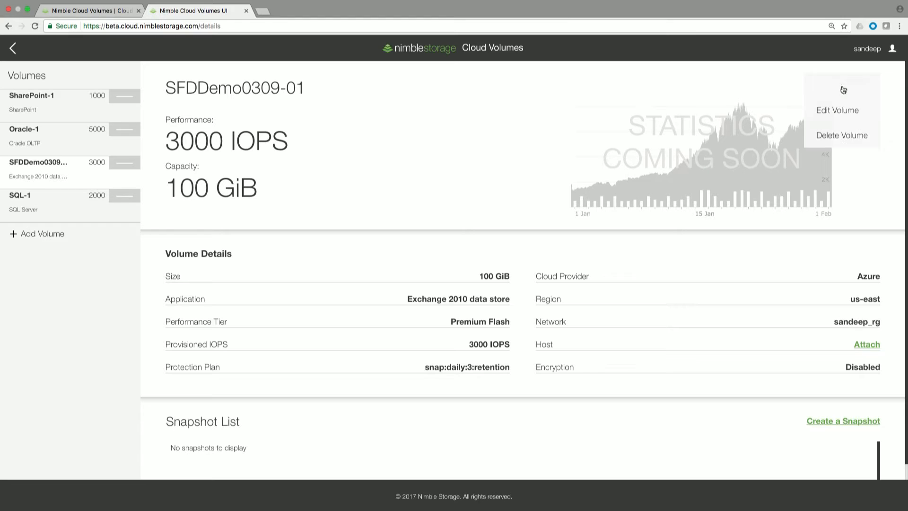
click(849, 112)
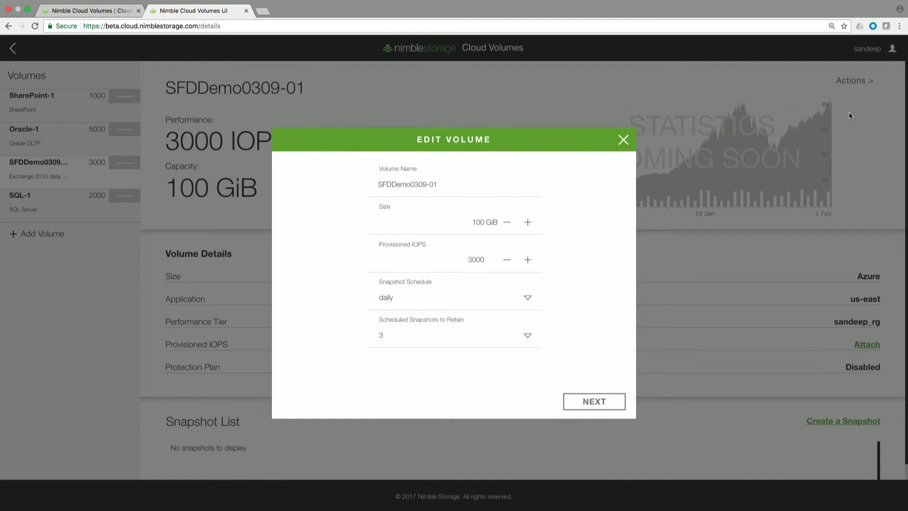
click(623, 140)
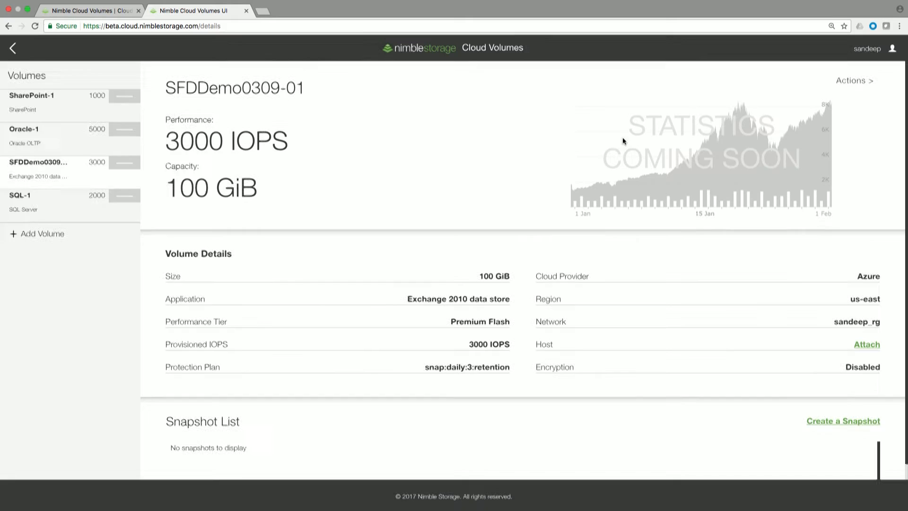
click(866, 345)
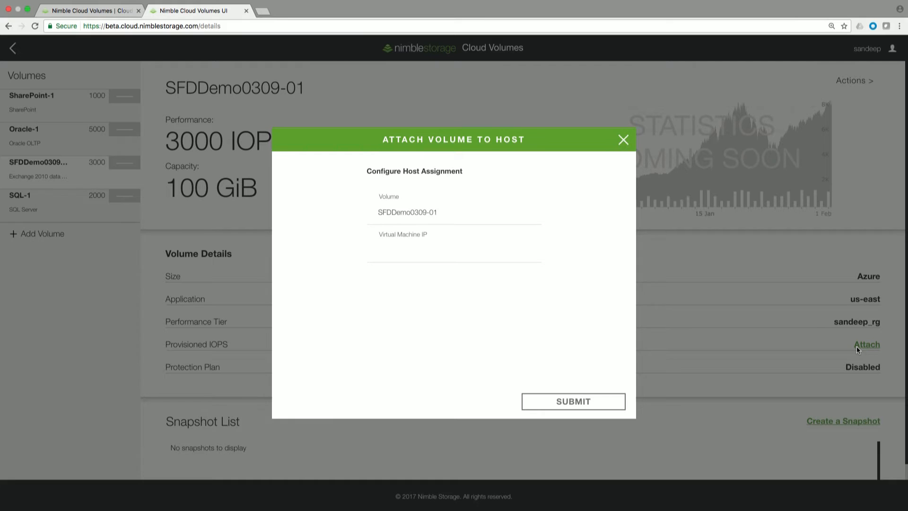
click(623, 140)
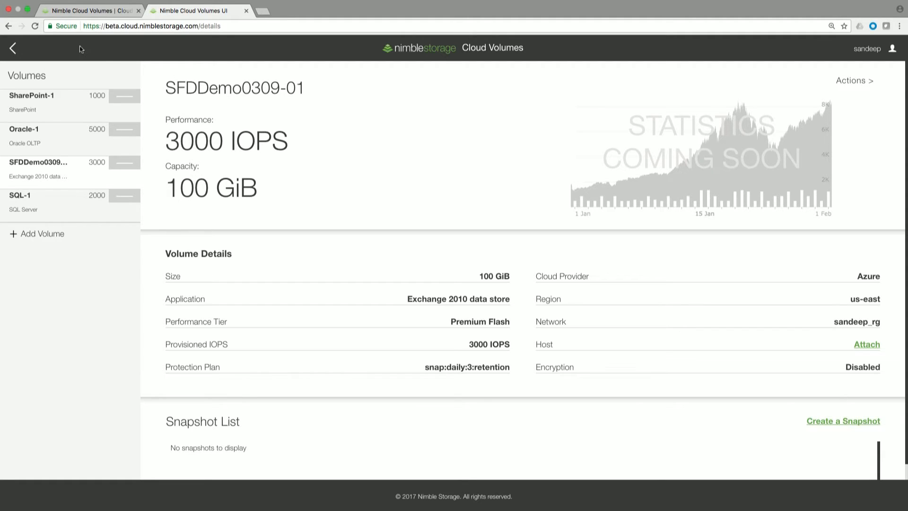
- Exit Chrome full-screen and launch the aws-win-eastus connection in Microsoft Remote Desktop
click(27, 8)
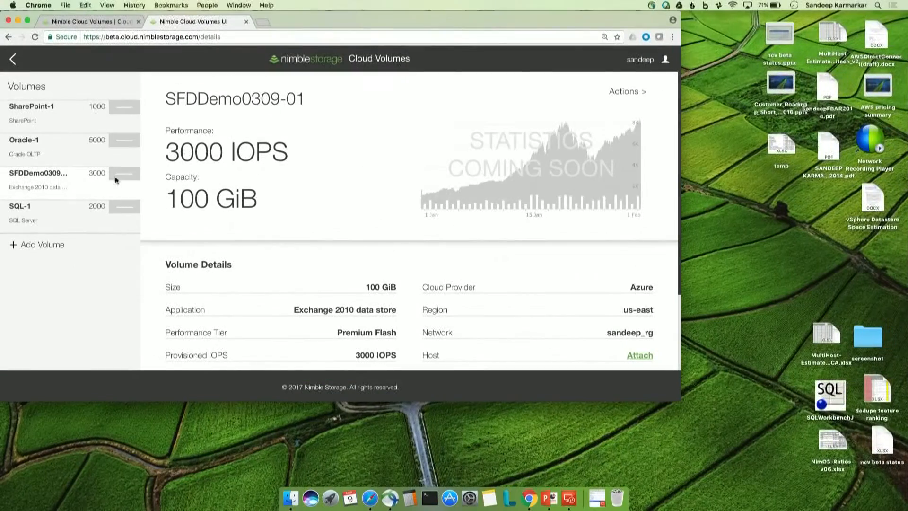
click(570, 500)
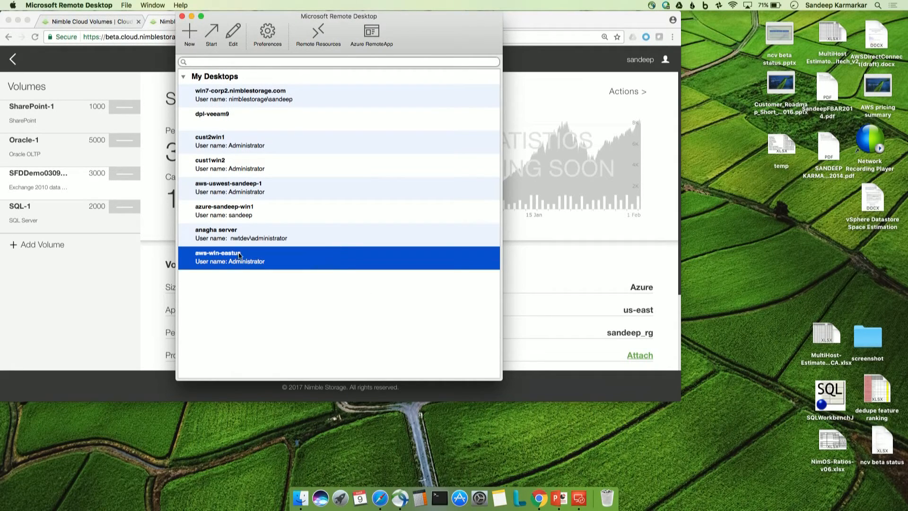
double_click(216, 265)
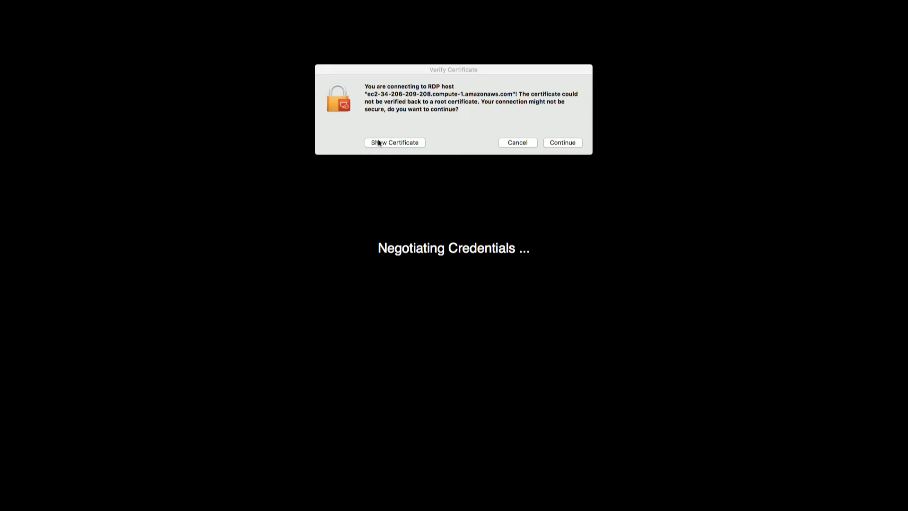
- Accept the unverified RDP certificate to reach the AWS VM desktop
click(559, 144)
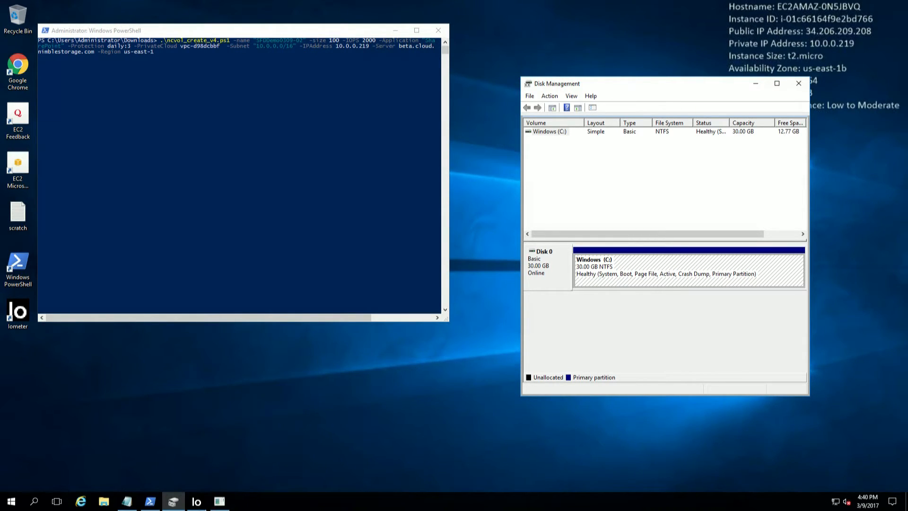
- Bring the Notepad scratch file holding the ncvol_create_v4.ps1 command to the front
click(128, 505)
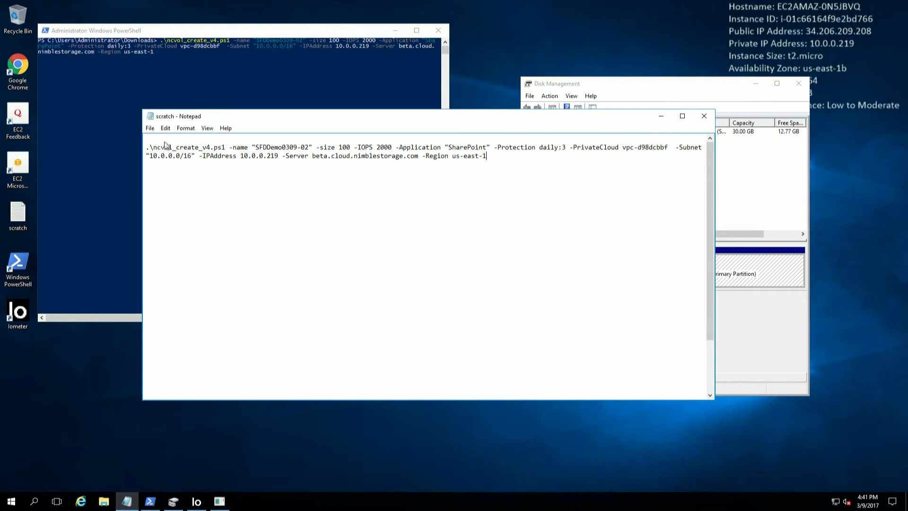
- Highlight the command's IPAddress parameter, the beta.cloud.nimblestorage.com server and the us-east-1 region, then return to PowerShell
drag(242, 156, 202, 156)
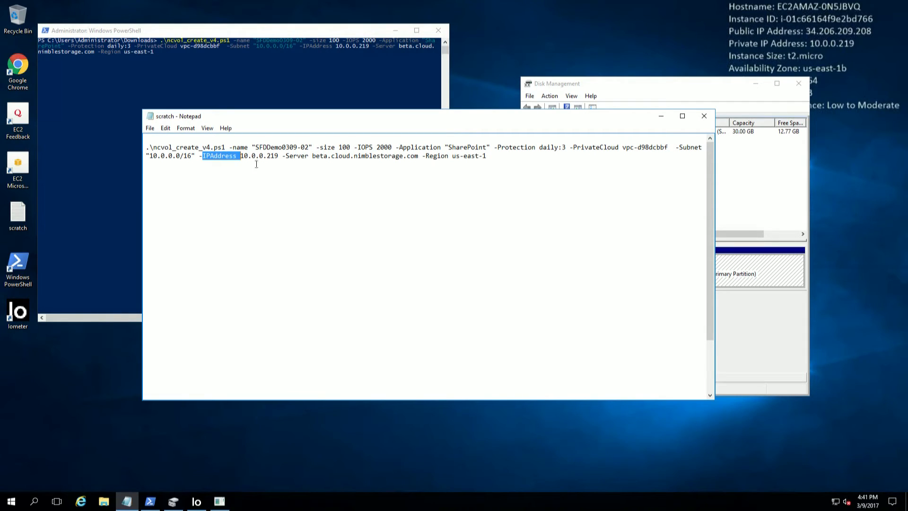
double_click(316, 156)
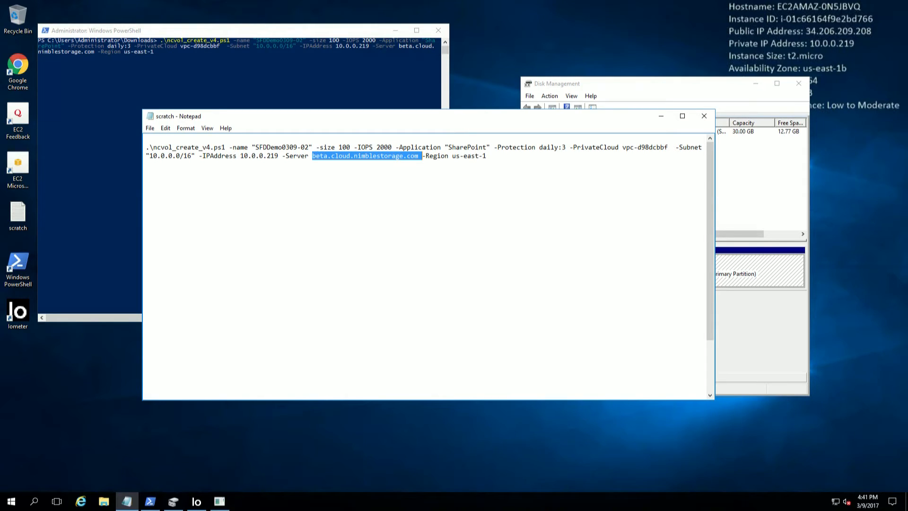
double_click(469, 160)
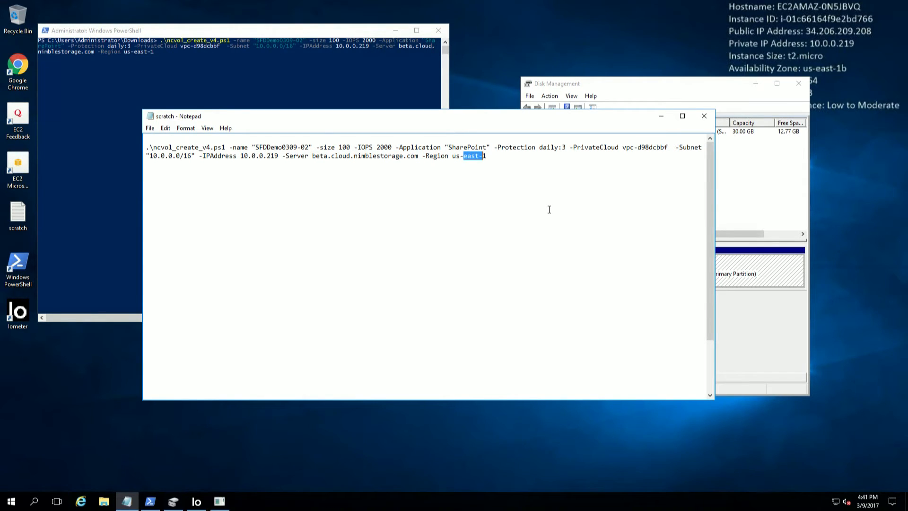
click(201, 76)
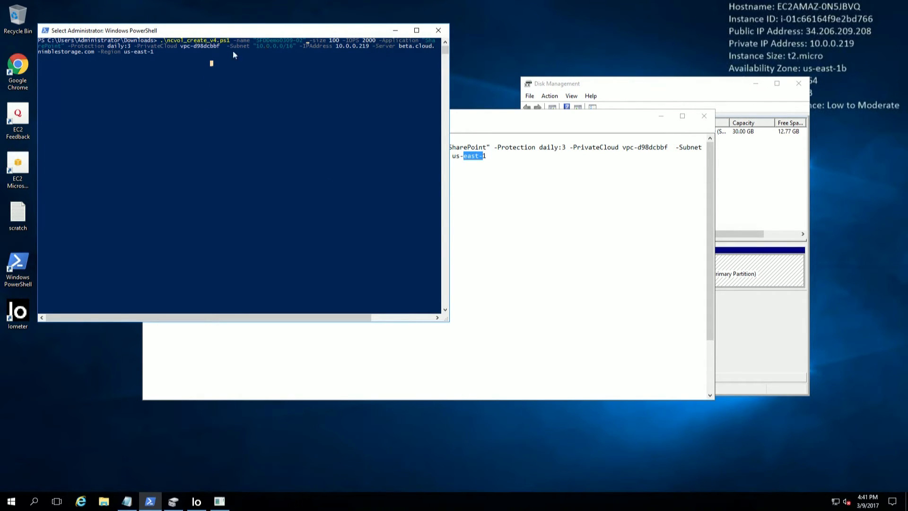
- Clear the console's select mode and rerun the recalled ncvol_create_v4.ps1 command for SFDDemo0309-02
click(659, 125)
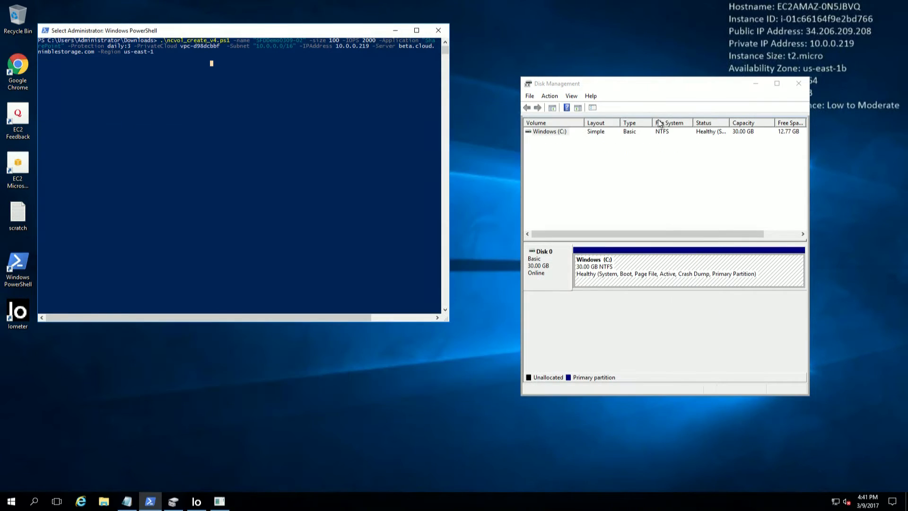
key(Escape)
click(314, 117)
key(Escape)
key(Right)
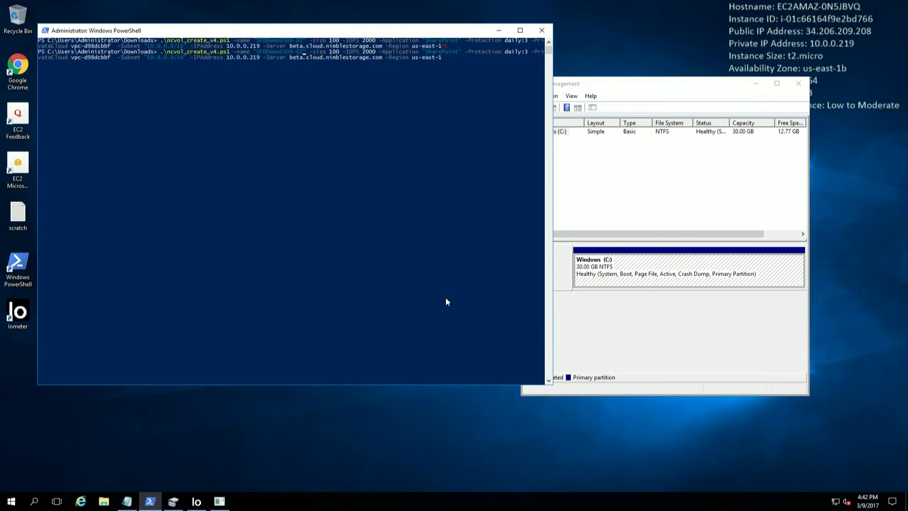
key(Return)
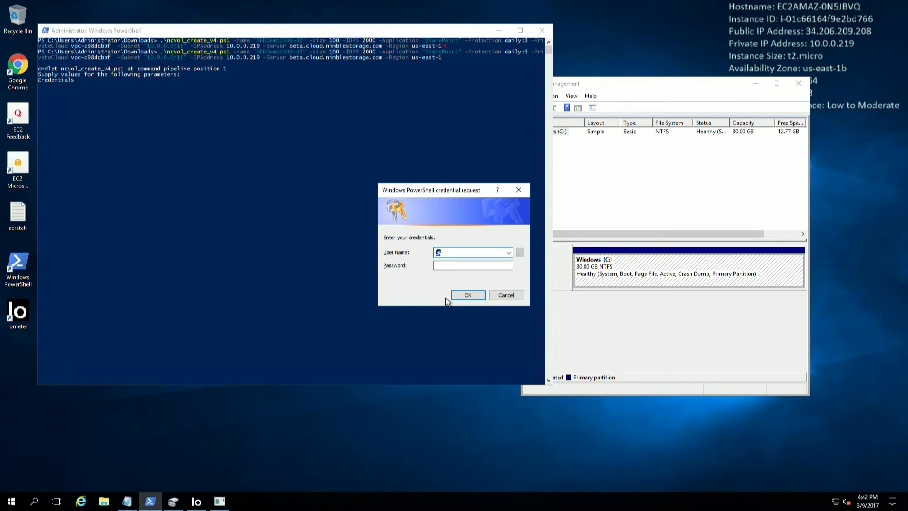
- Enter the account user name and password, then confirm the new uninitialized 100 GB Disk 1 in Disk Management
key(Tab)
text(•••••••••••)
key(Return)
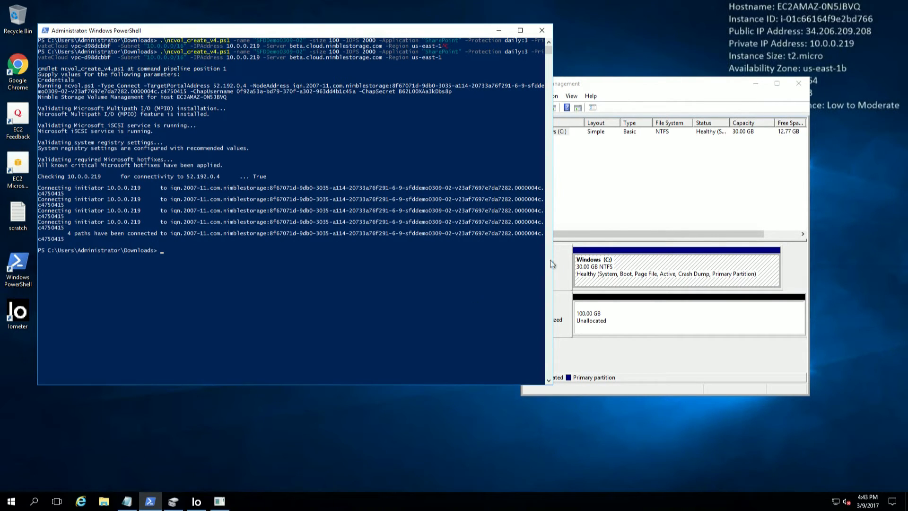
click(700, 379)
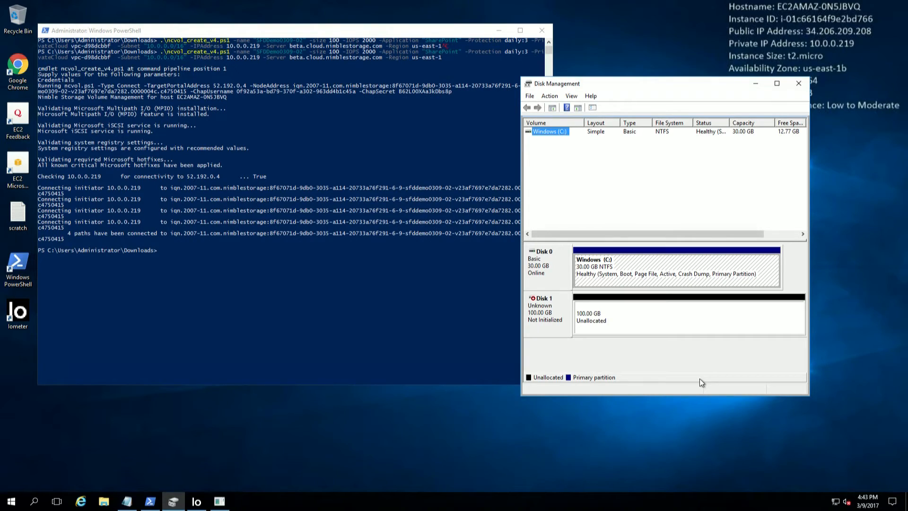
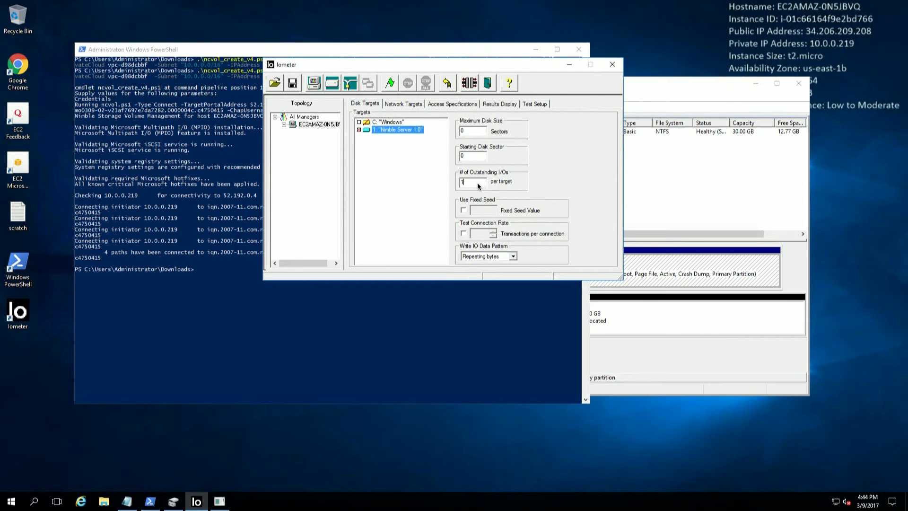
- Check the 4 KiB random-write spec and test setup, then open a large average response time gauge (1.7467 ms)
click(460, 104)
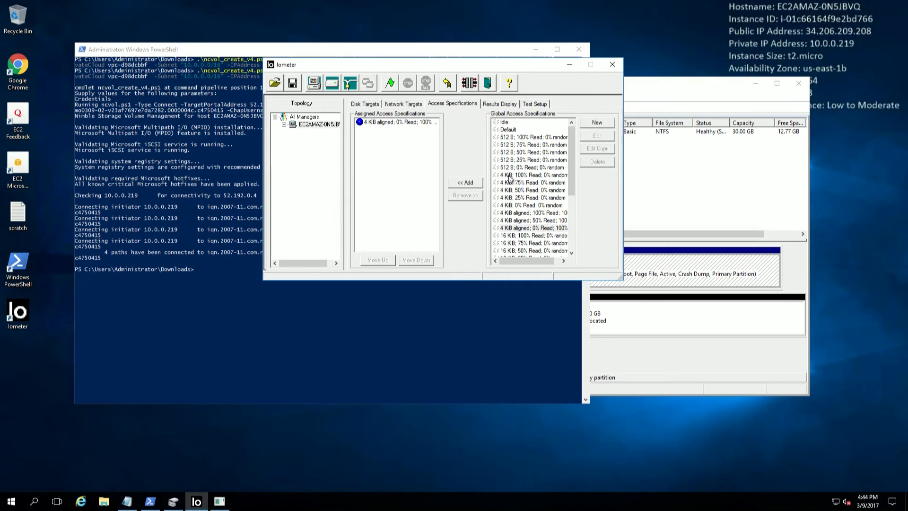
click(413, 123)
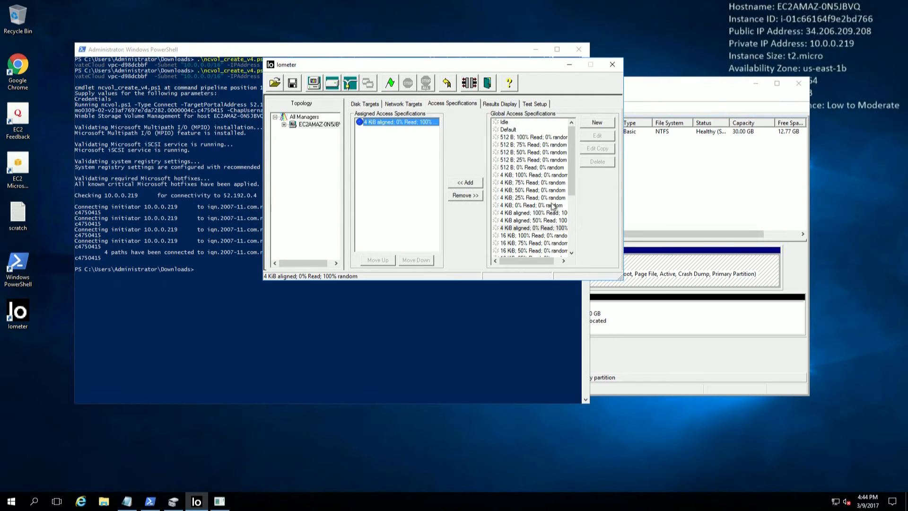
click(534, 105)
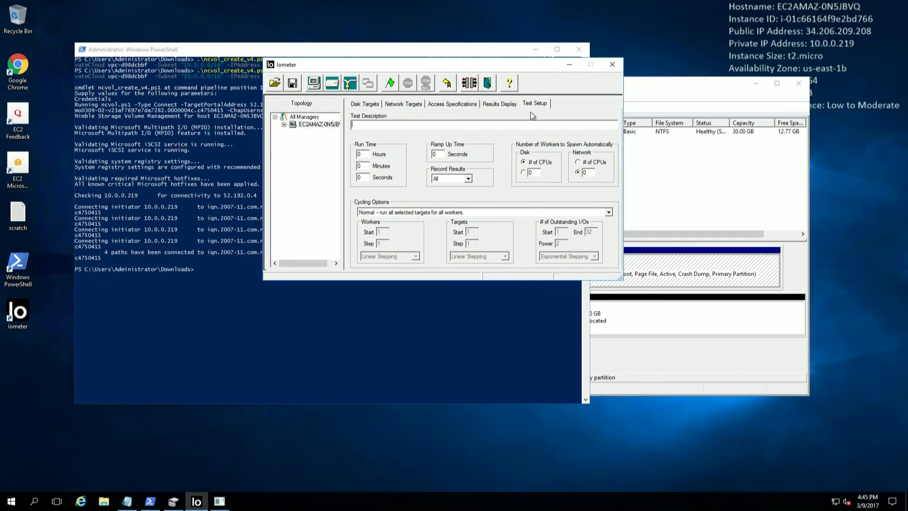
click(505, 104)
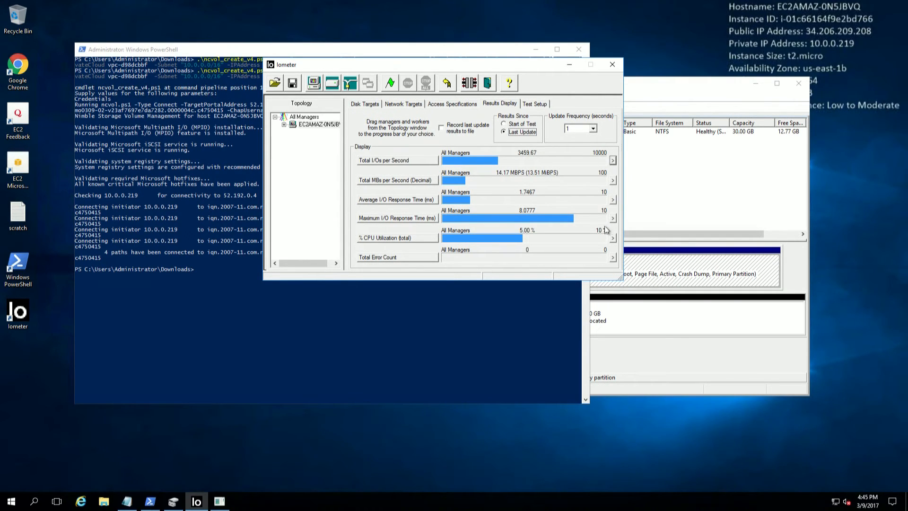
click(612, 201)
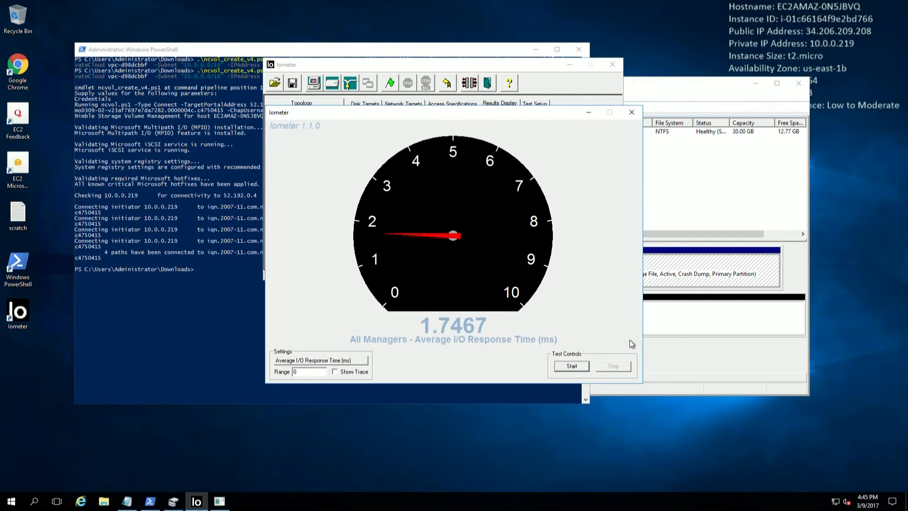
- Run the benchmark saving results to the default CSV file, stopping at about 1.94 ms average latency
click(572, 368)
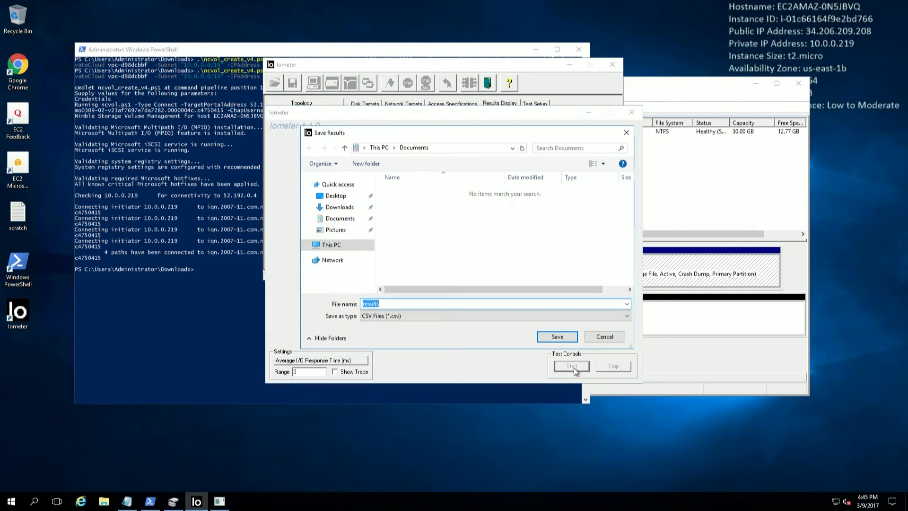
click(604, 336)
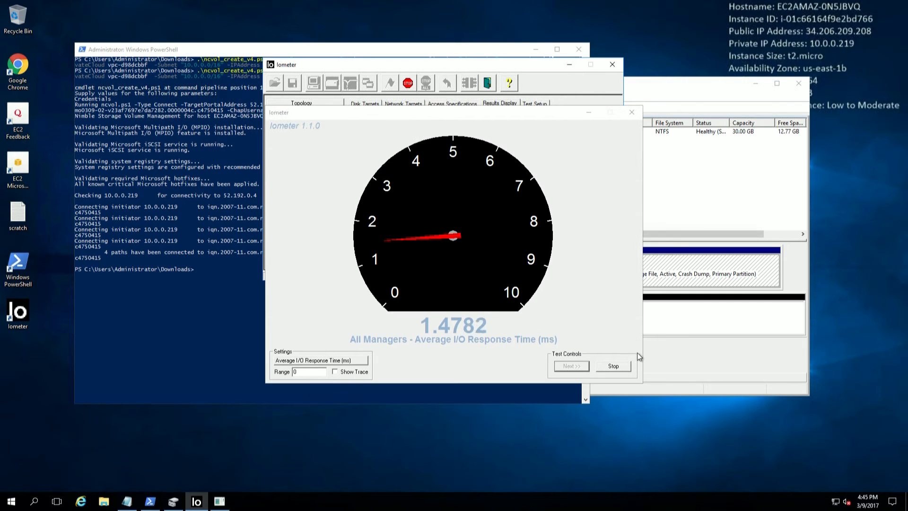
click(612, 367)
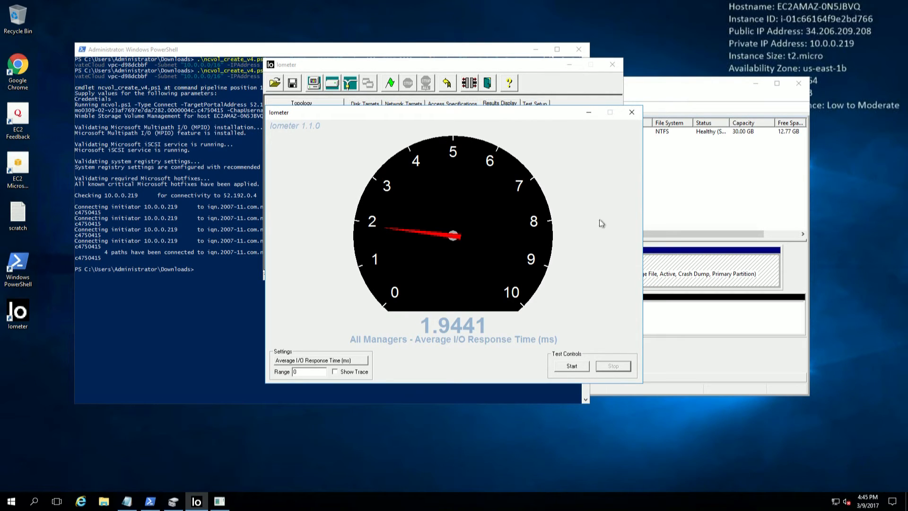
- Close the gauge and set # of Outstanding I/Os to 6 on the Disk Targets
click(632, 112)
click(376, 105)
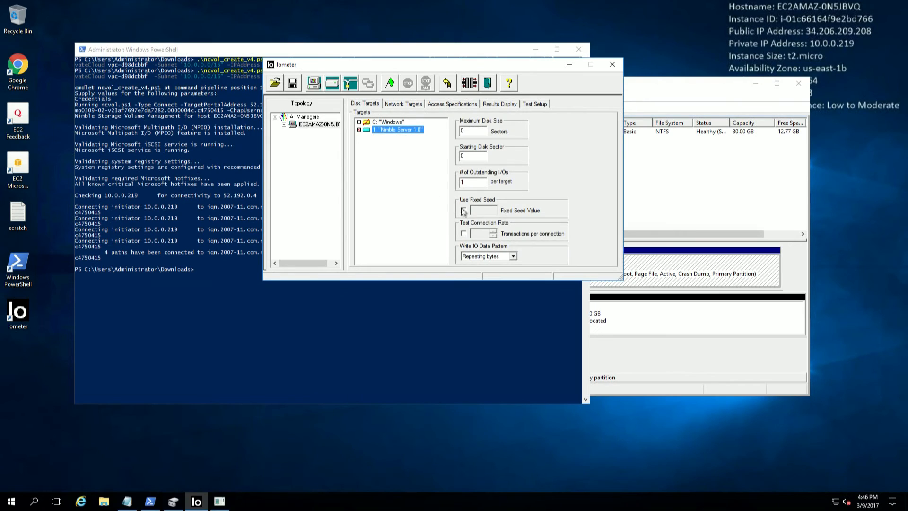
key(BackSpace)
text(6)
- Restart the test on a Total I/Os per Second gauge, reaching about 2000 IOPS, then leave the remote session
click(494, 105)
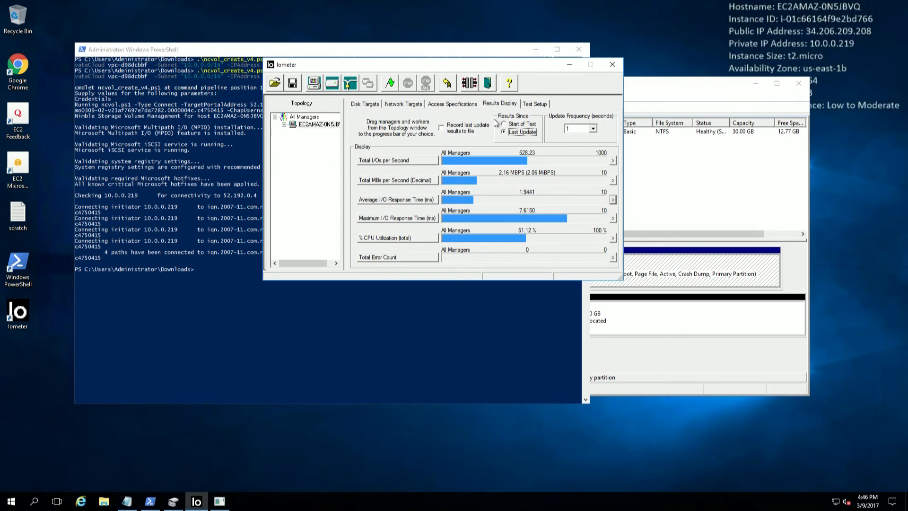
click(613, 162)
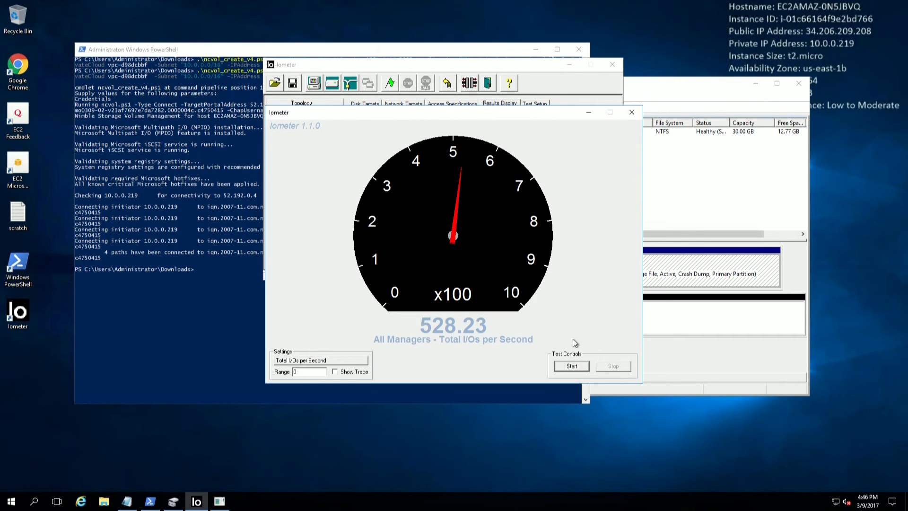
click(573, 366)
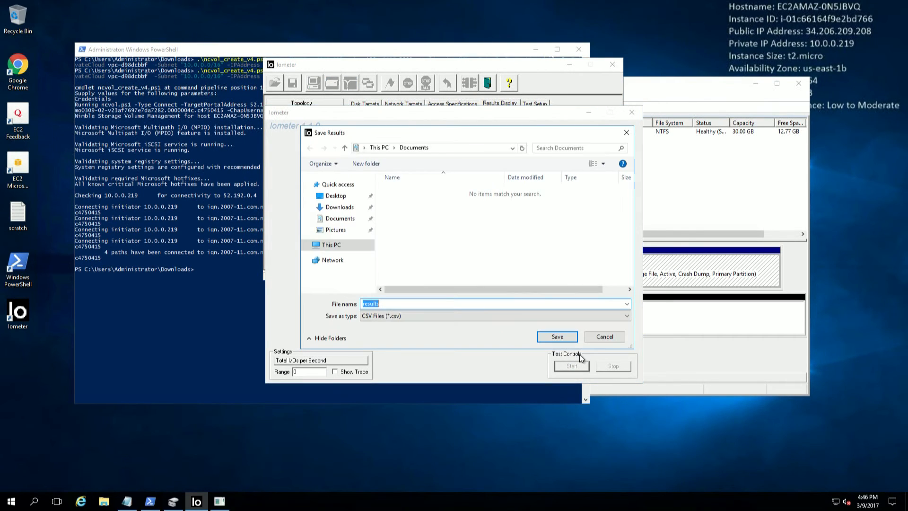
click(598, 339)
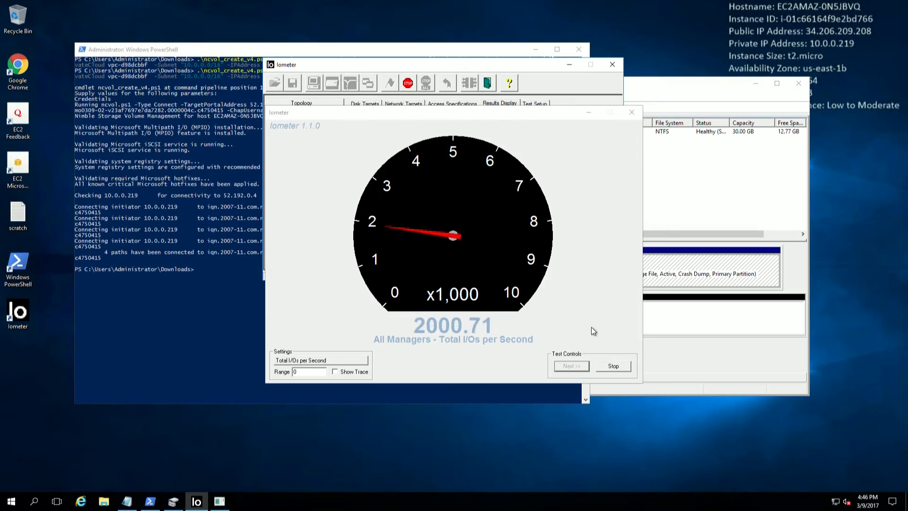
key(ctrl+Left)
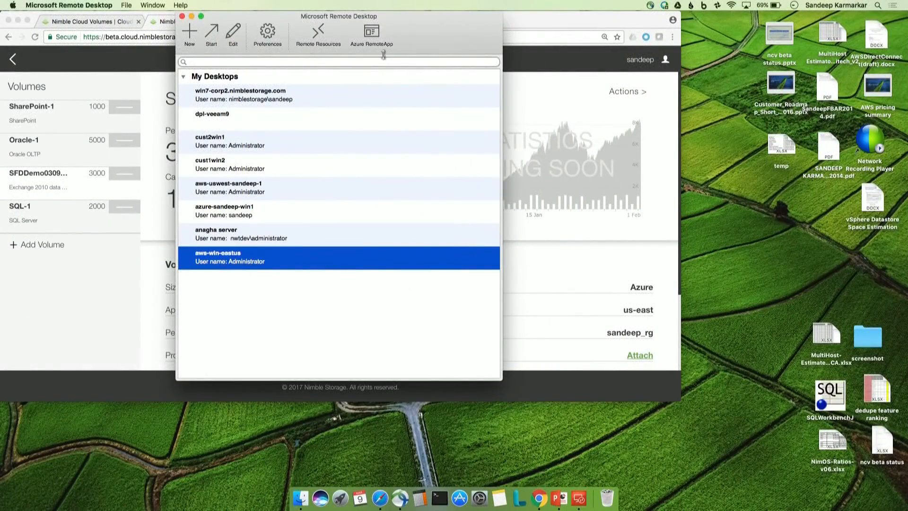
- Filter the volume list by 'SFD' and open SFDDemo0309-02, provisioned at 2000 IOPS
click(549, 27)
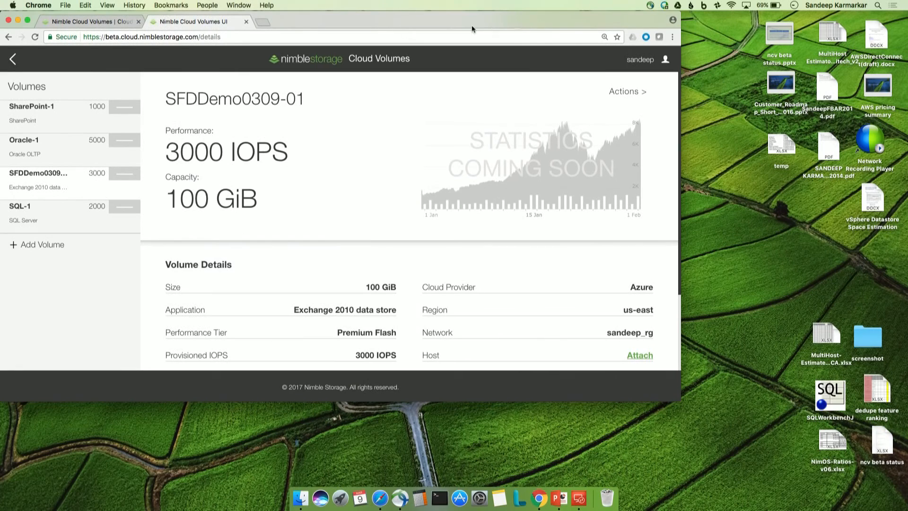
click(15, 61)
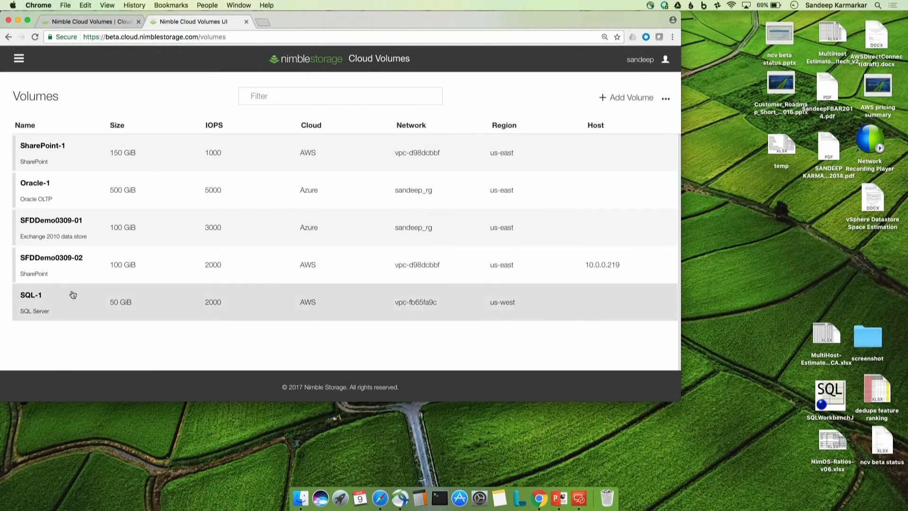
click(255, 96)
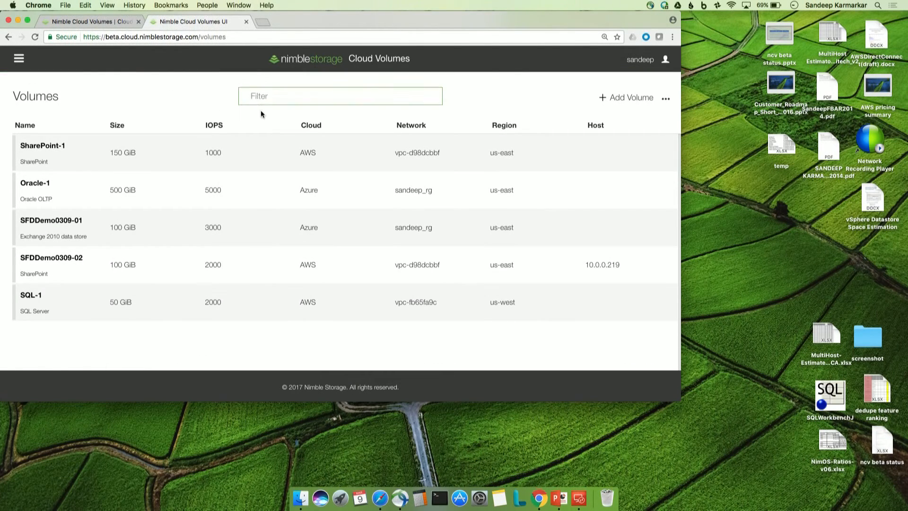
text(SFD)
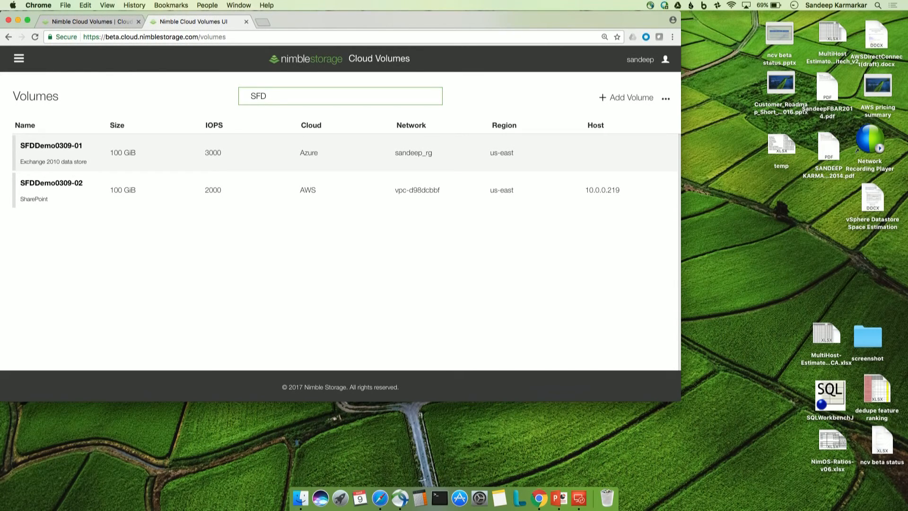
click(73, 197)
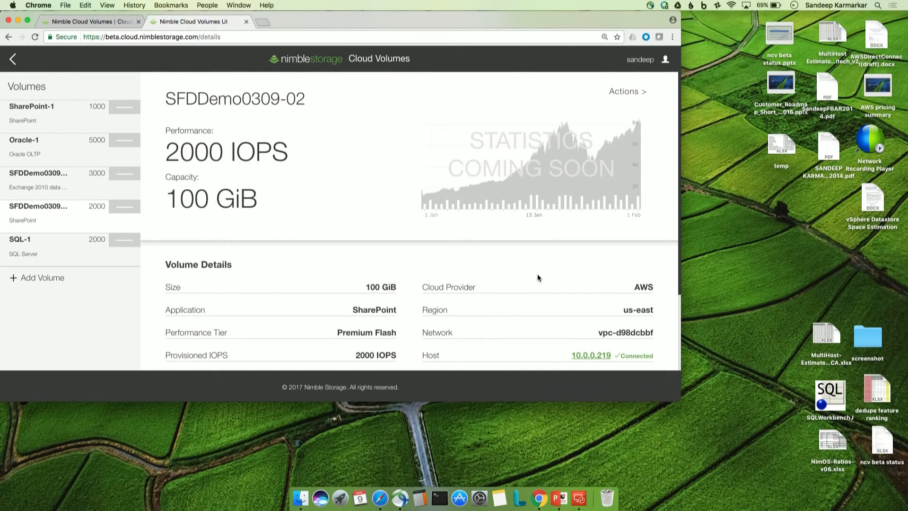
- Edit SFDDemo0309-02 to 3000 provisioned IOPS and submit, then confirm Iometer reads about 2997.70 IOPS
click(639, 95)
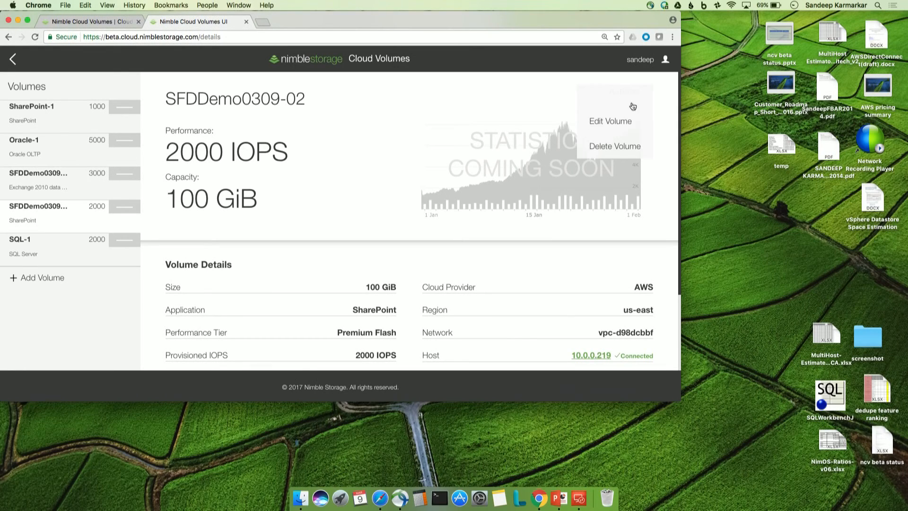
click(626, 123)
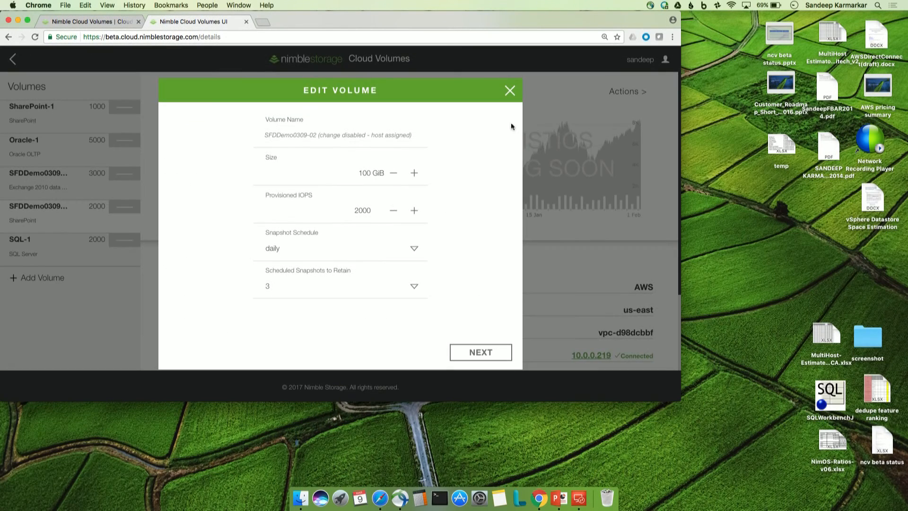
click(359, 210)
click(504, 359)
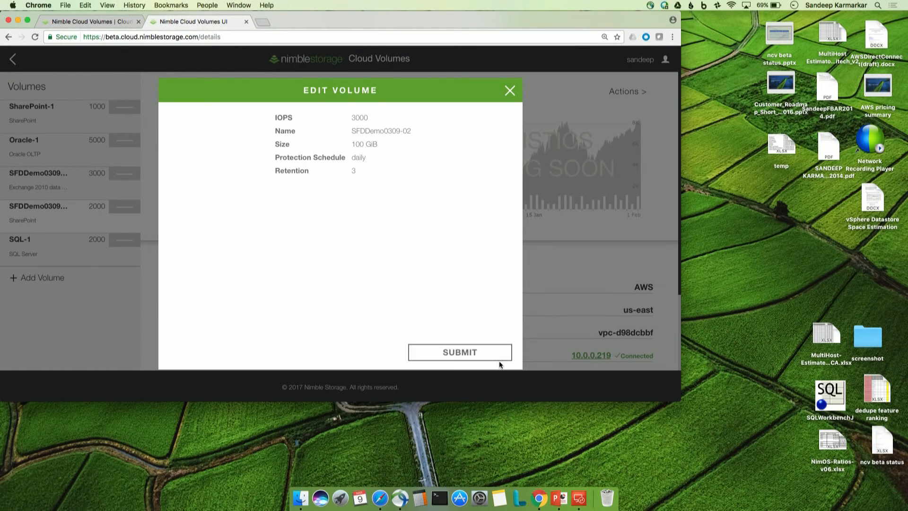
click(495, 354)
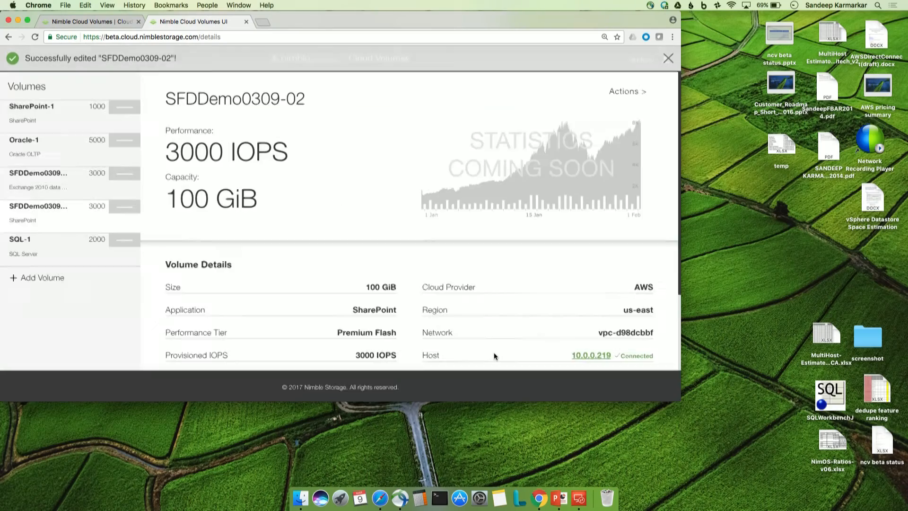
key(ctrl+Right)
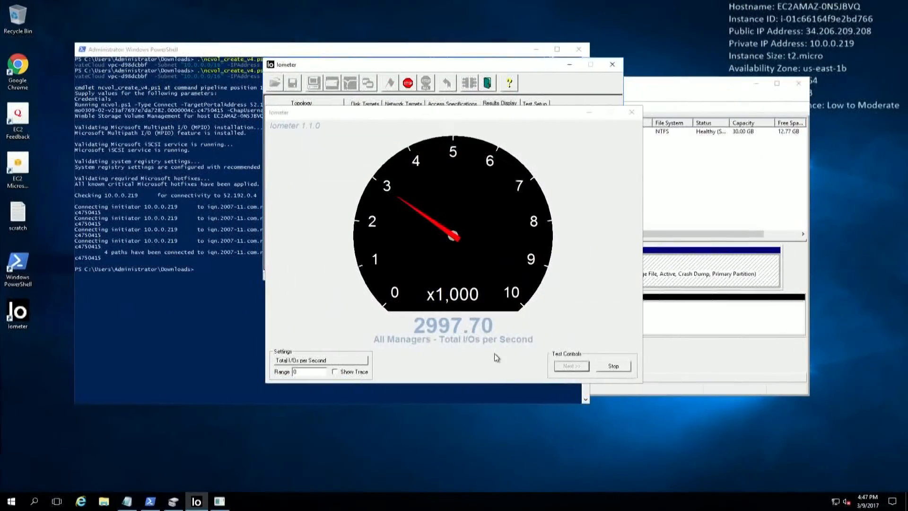